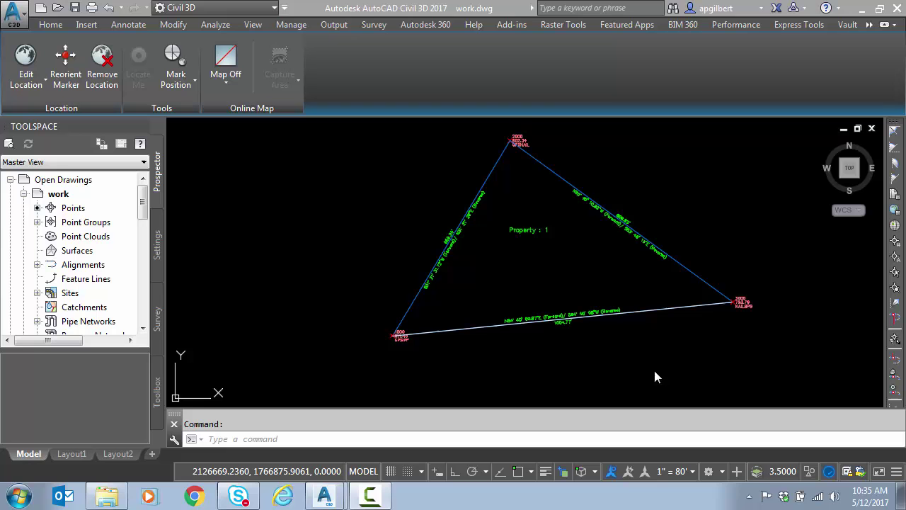
- Zoom in on the top parcel corner labels and back out, then return to the Home ribbon
{"action": "scroll", "coordinate": [530, 125], "scroll_direction": "up", "scroll_amount": 5}
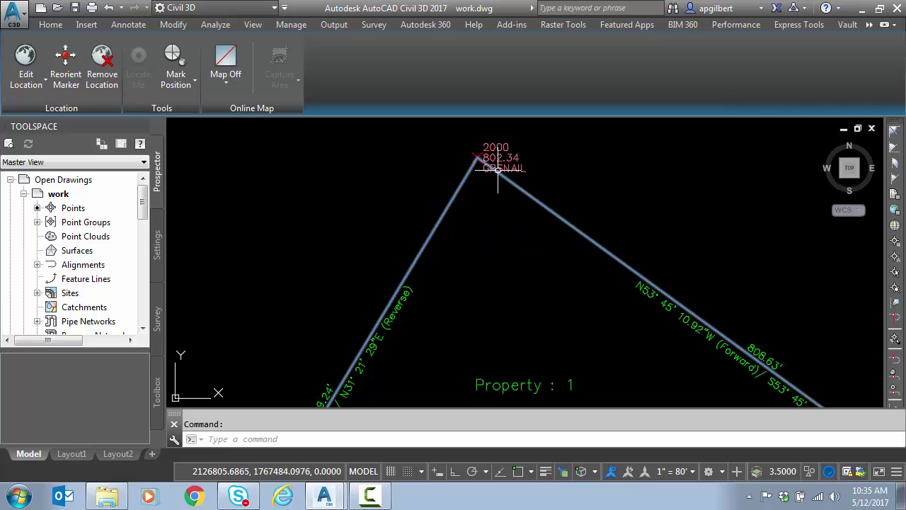
{"action": "scroll", "coordinate": [638, 201], "scroll_direction": "down", "scroll_amount": 5}
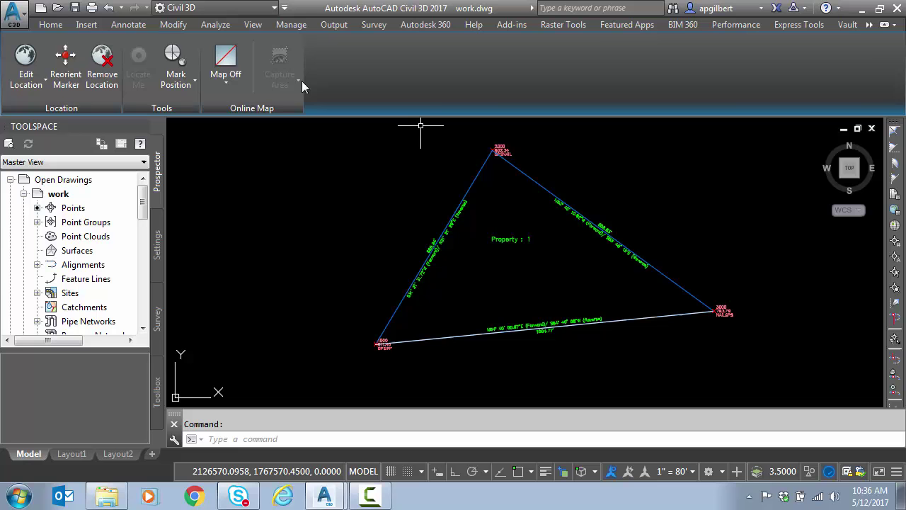
{"action": "left_click", "coordinate": [51, 25]}
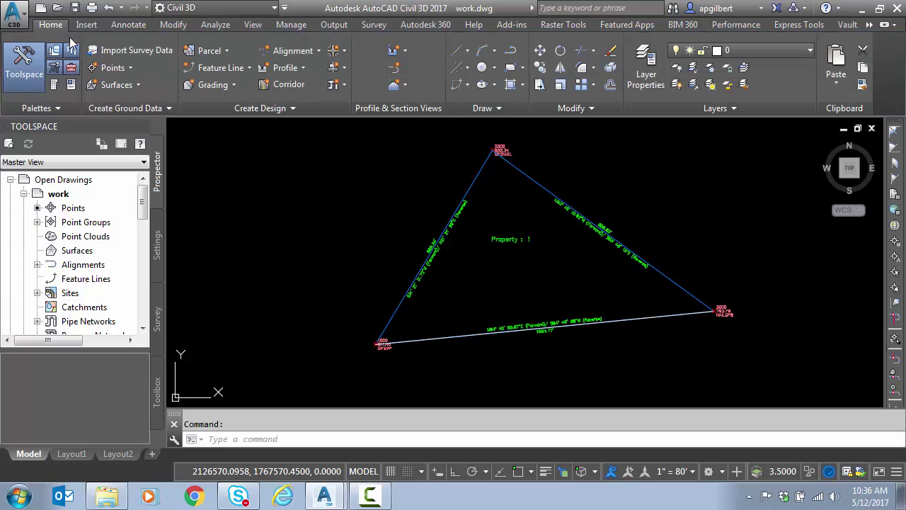
- Run MAPEXPORT to export the drawing as the shapefile text_out3 on the Desktop
{"action": "left_click", "coordinate": [317, 437]}
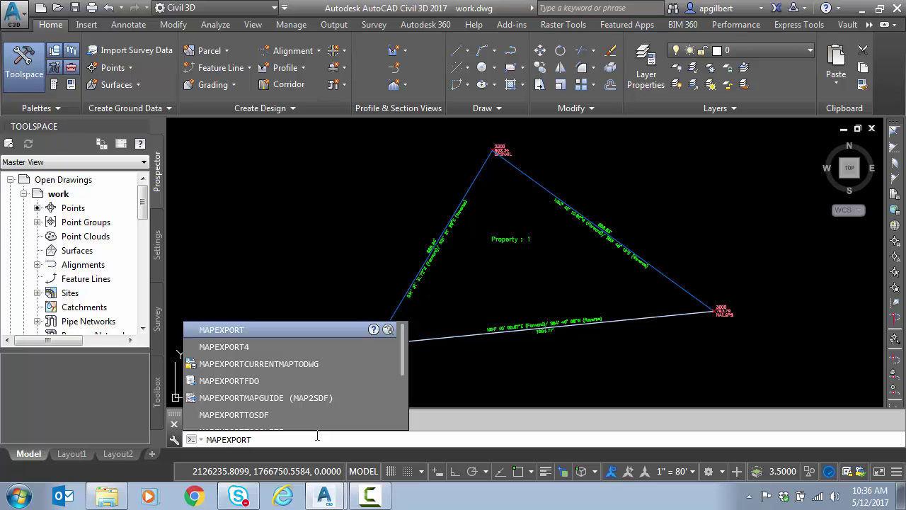
{"action": "type", "text": "mapexport"}
{"action": "key", "text": "Return"}
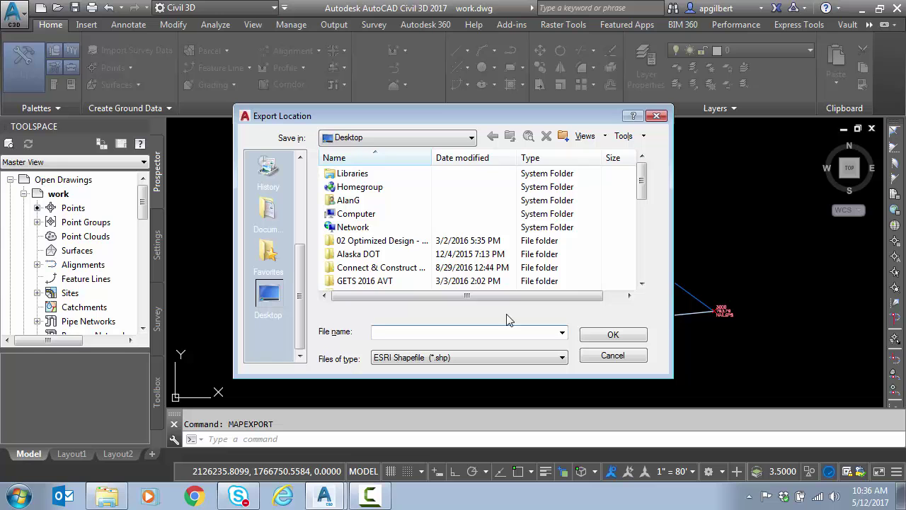
{"action": "type", "text": "text_out3"}
{"action": "left_click", "coordinate": [613, 337]}
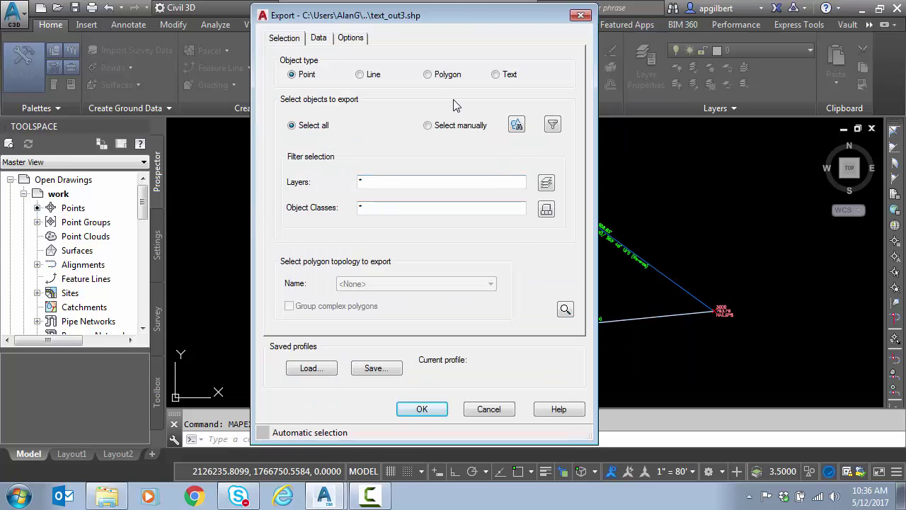
- Set the shapefile export object type to Text and go to the Data attribute settings
{"action": "left_click", "coordinate": [496, 74]}
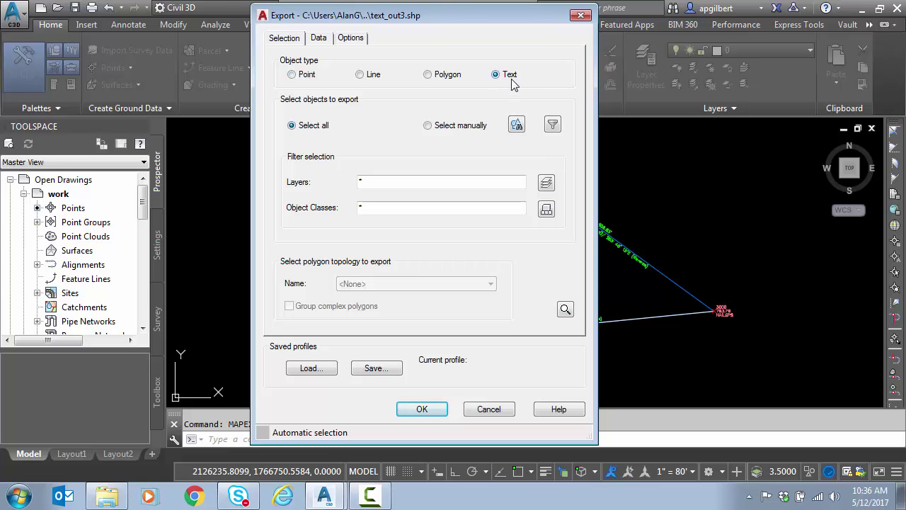
{"action": "left_click", "coordinate": [320, 38]}
- Expand Object Properties and the AcDbEntity entity types in the Select Attributes list
{"action": "left_click", "coordinate": [358, 96]}
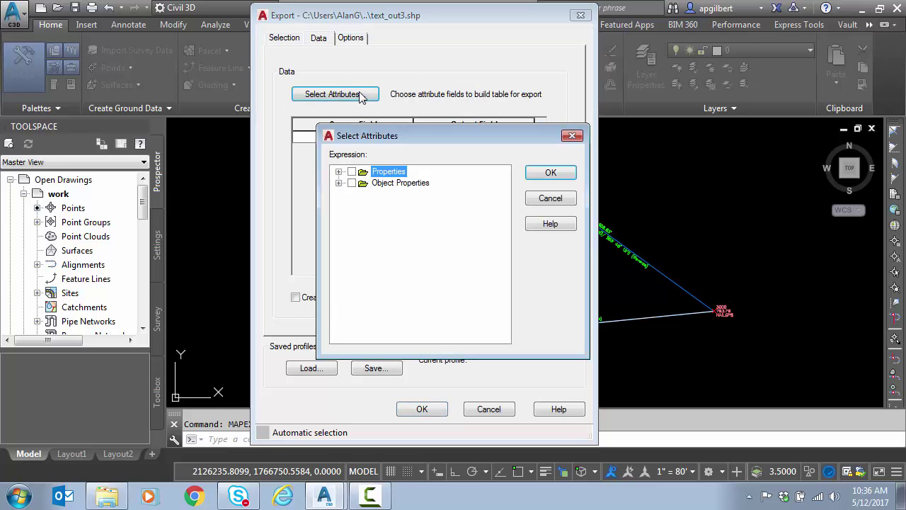
{"action": "left_click", "coordinate": [339, 183]}
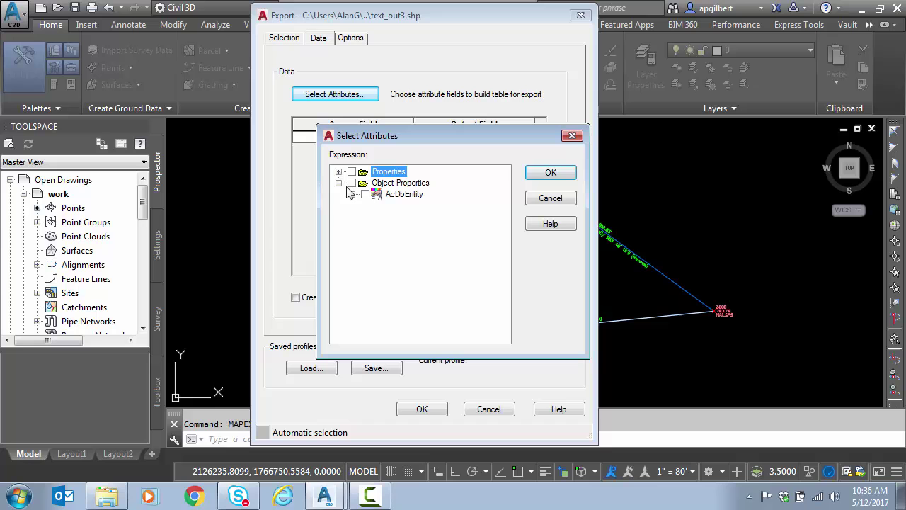
{"action": "left_click", "coordinate": [338, 172]}
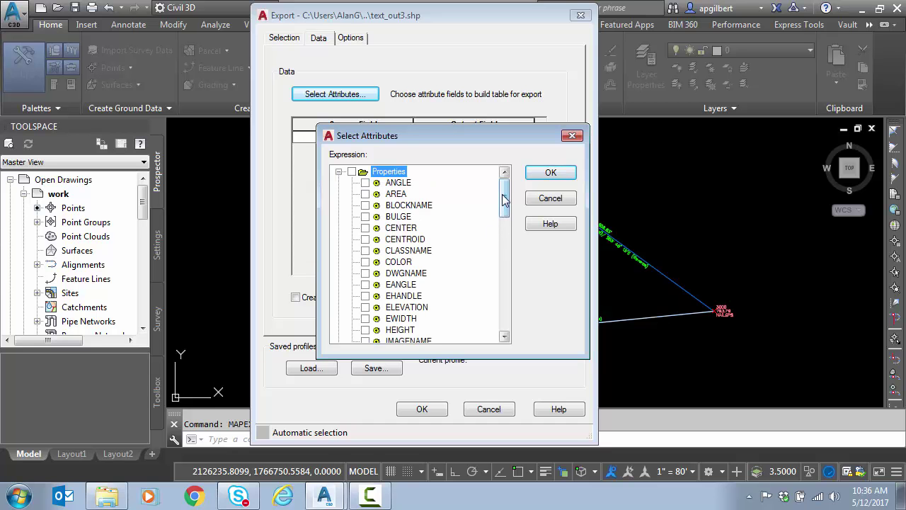
{"action": "scroll", "coordinate": [504, 212], "scroll_direction": "down", "scroll_amount": 4}
{"action": "scroll", "coordinate": [504, 213], "scroll_direction": "up", "scroll_amount": 4}
{"action": "left_click", "coordinate": [338, 172]}
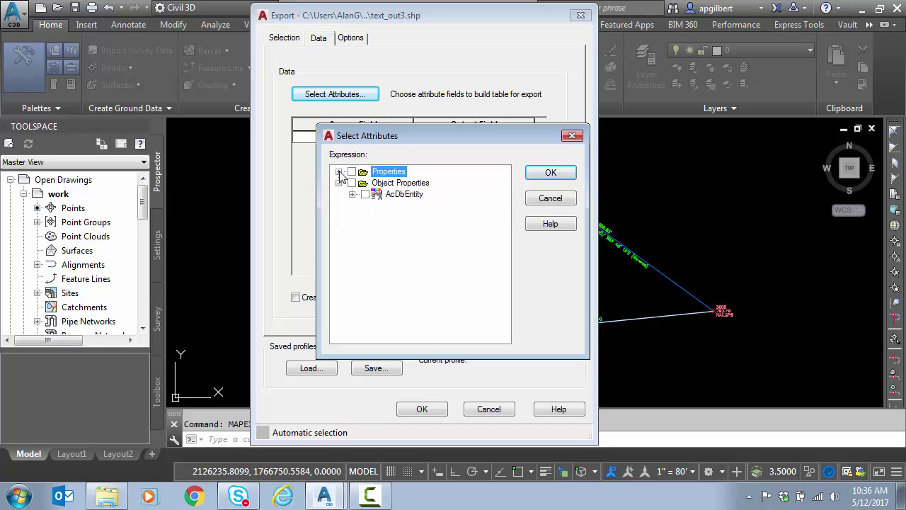
{"action": "left_click", "coordinate": [352, 194]}
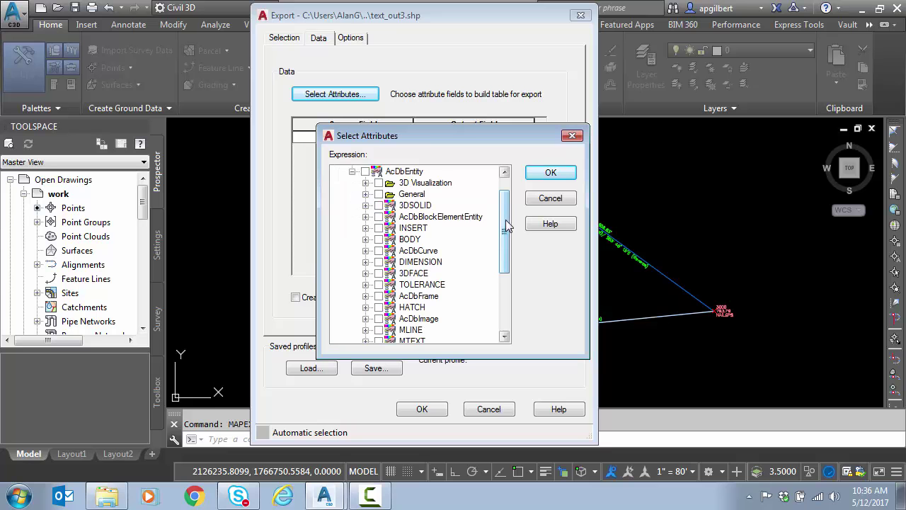
{"action": "left_click_drag", "start_coordinate": [507, 225], "coordinate": [505, 297]}
- Include MTEXT and its Text fields, including Contents, and confirm the attribute selection
{"action": "left_click", "coordinate": [379, 228]}
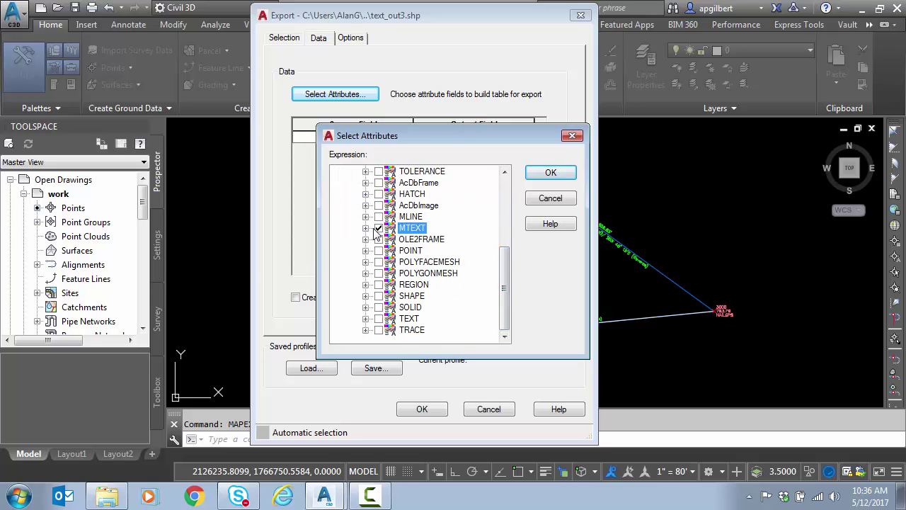
{"action": "left_click", "coordinate": [365, 228]}
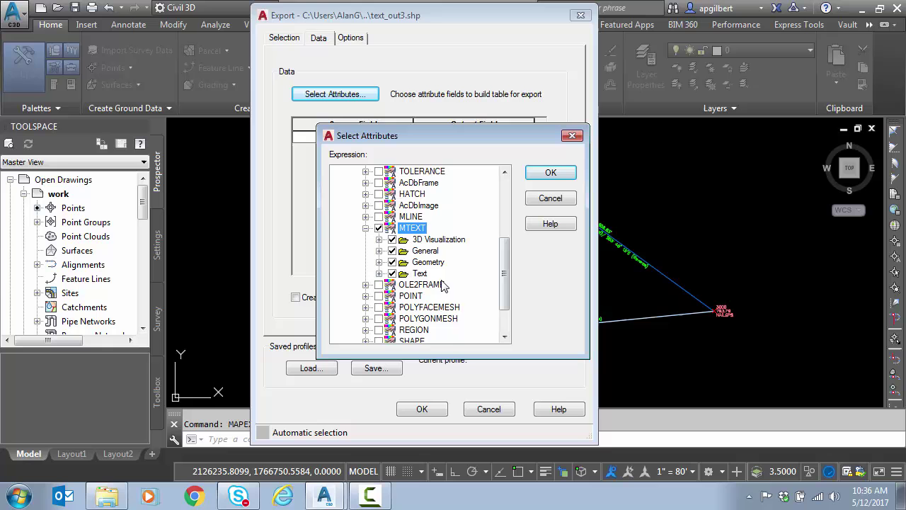
{"action": "left_click", "coordinate": [379, 274]}
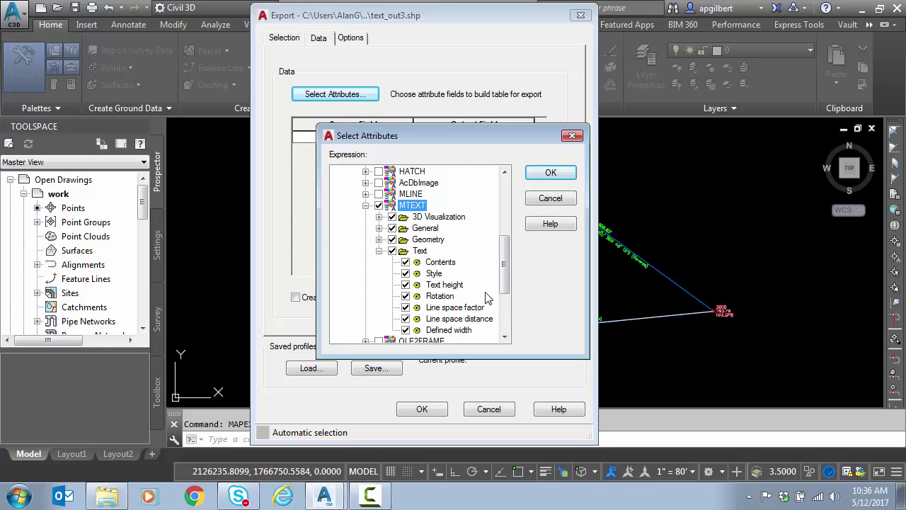
{"action": "left_click", "coordinate": [441, 262]}
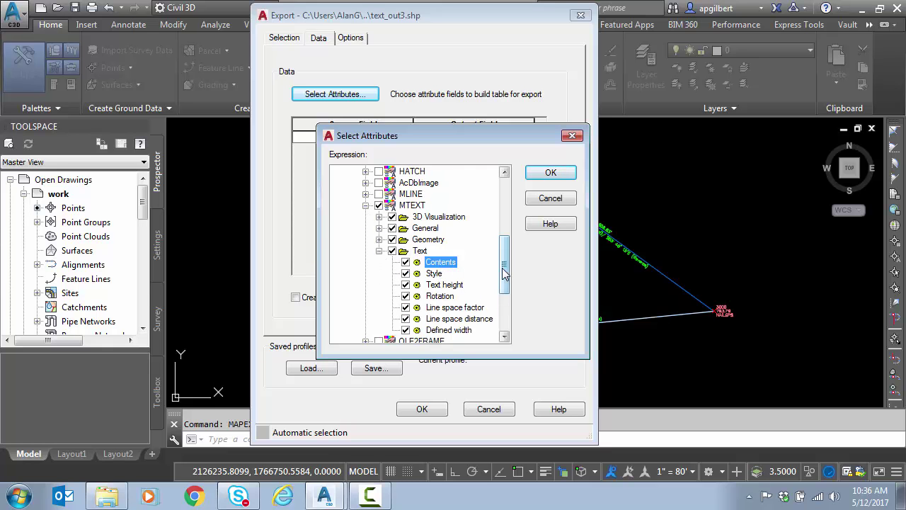
{"action": "scroll", "coordinate": [440, 251], "scroll_direction": "down", "scroll_amount": 1}
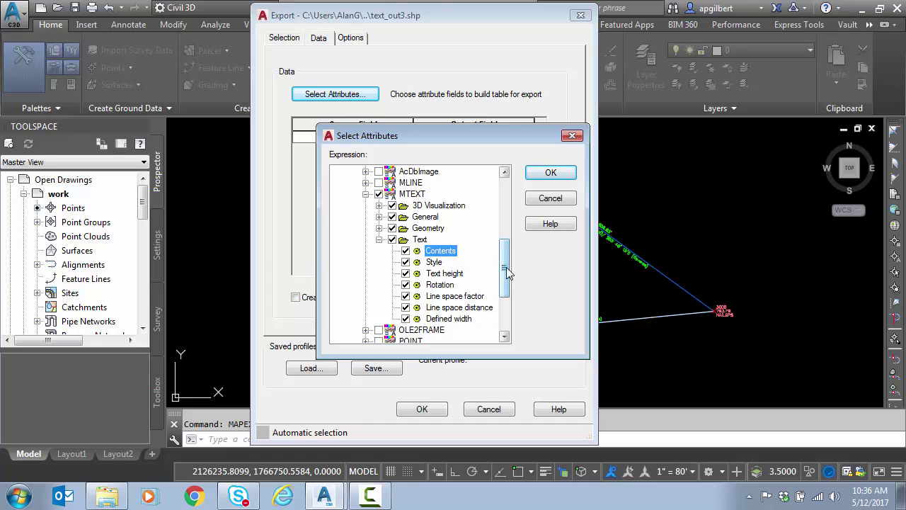
{"action": "mouse_move", "coordinate": [503, 269]}
{"action": "left_mouse_down"}
{"action": "mouse_move", "coordinate": [504, 217]}
{"action": "mouse_move", "coordinate": [503, 277]}
{"action": "left_mouse_up"}
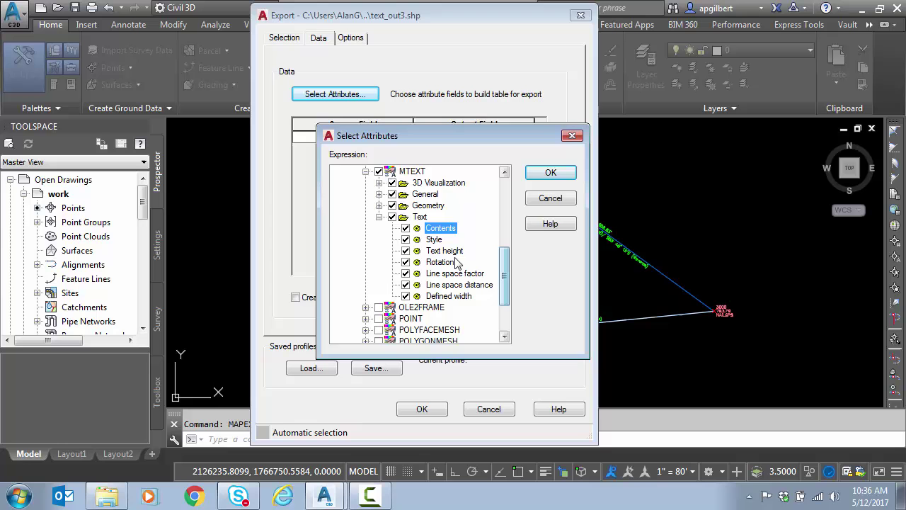
{"action": "left_click", "coordinate": [555, 177]}
- Review the Contents and Style output field names and the export coordinate Options
{"action": "mouse_move", "coordinate": [543, 173]}
{"action": "left_mouse_down"}
{"action": "mouse_move", "coordinate": [546, 230]}
{"action": "mouse_move", "coordinate": [540, 156]}
{"action": "mouse_move", "coordinate": [540, 187]}
{"action": "left_mouse_up"}
{"action": "left_click", "coordinate": [447, 228]}
{"action": "left_click", "coordinate": [461, 240]}
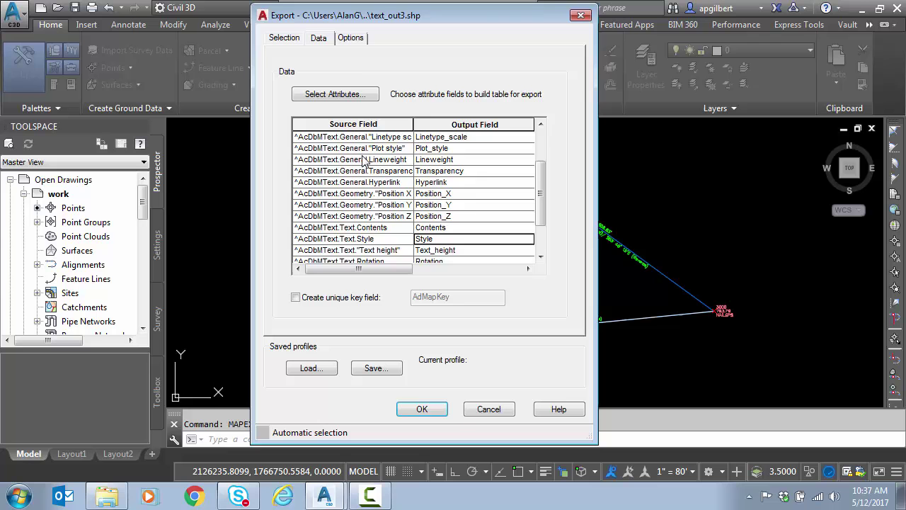
{"action": "left_click", "coordinate": [350, 38]}
- Finish exporting the 9 text objects to text_out3.shp and create a new blank drawing
{"action": "left_click", "coordinate": [422, 409]}
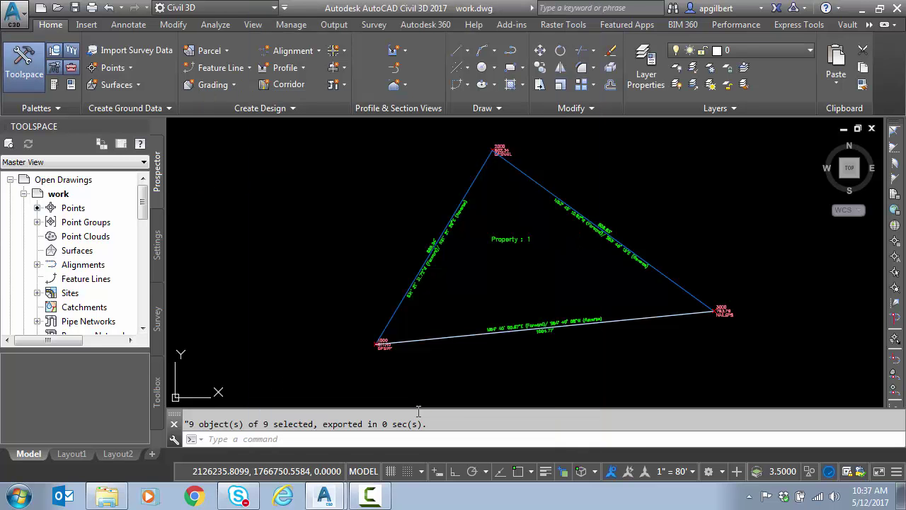
{"action": "left_click", "coordinate": [40, 8]}
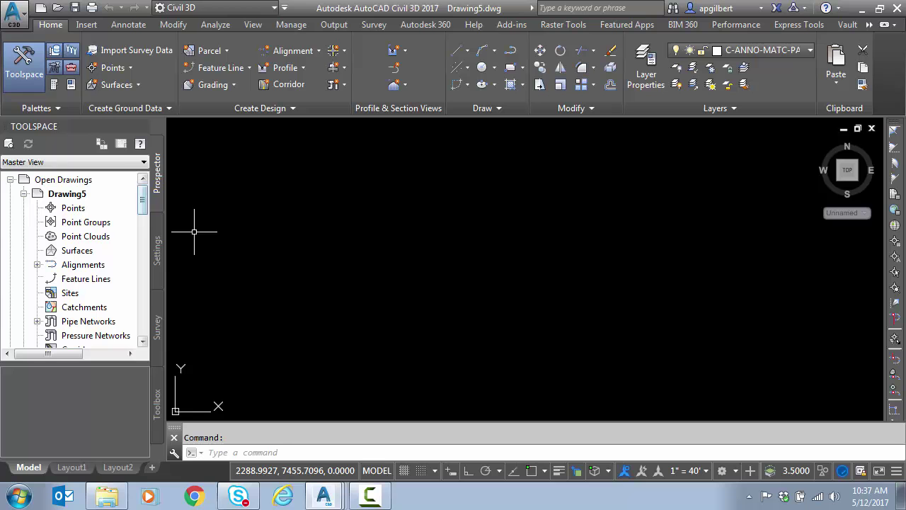
- Turn on the Map Task Pane (MAPWSPACE) from the Palettes panel
{"action": "left_click", "coordinate": [68, 112]}
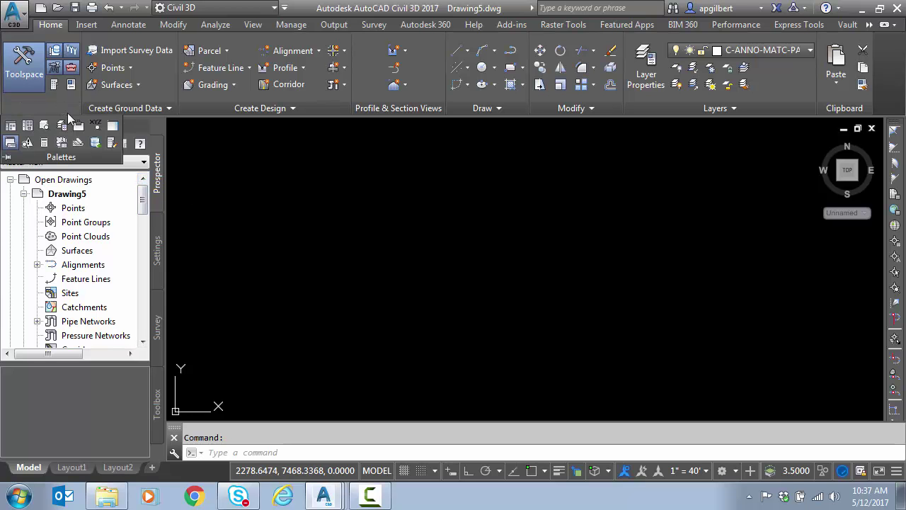
{"action": "left_click", "coordinate": [113, 128]}
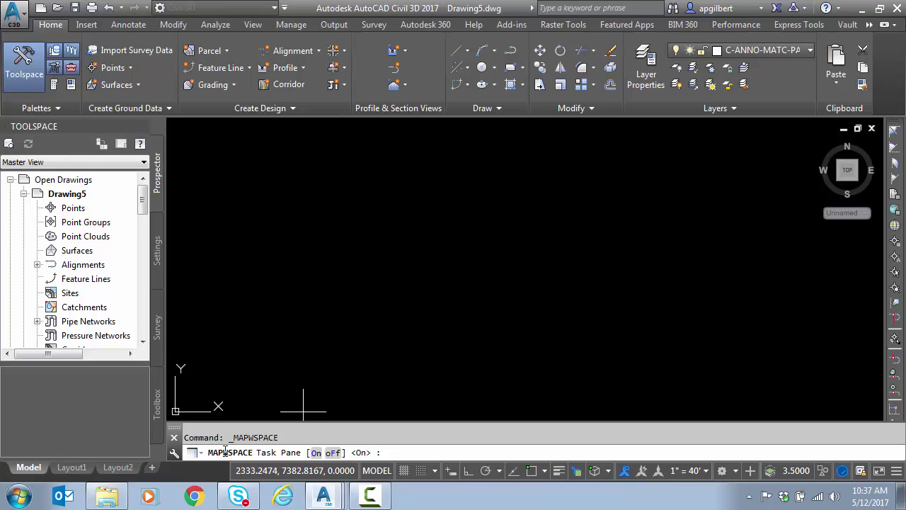
{"action": "left_click", "coordinate": [316, 453]}
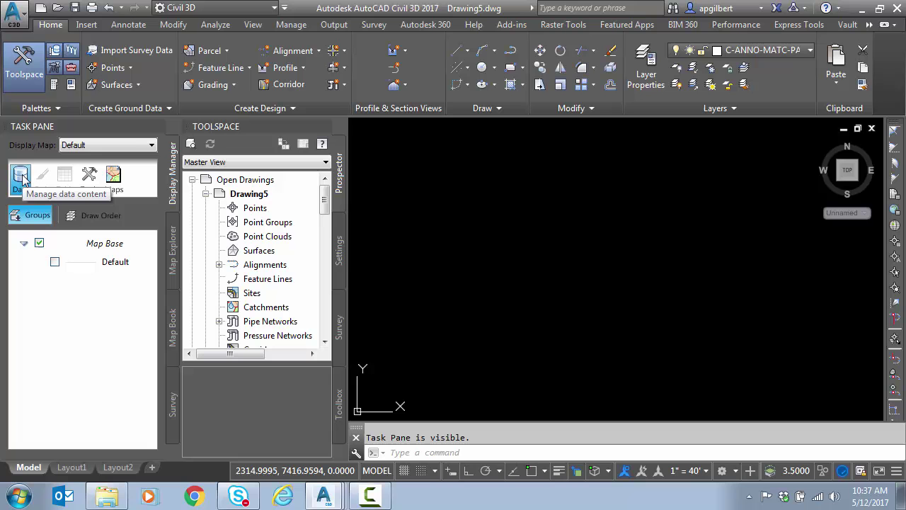
- Connect to the Desktop shapefile text_out3.shp via Data Connect and add its layer to the map
{"action": "left_click", "coordinate": [21, 176]}
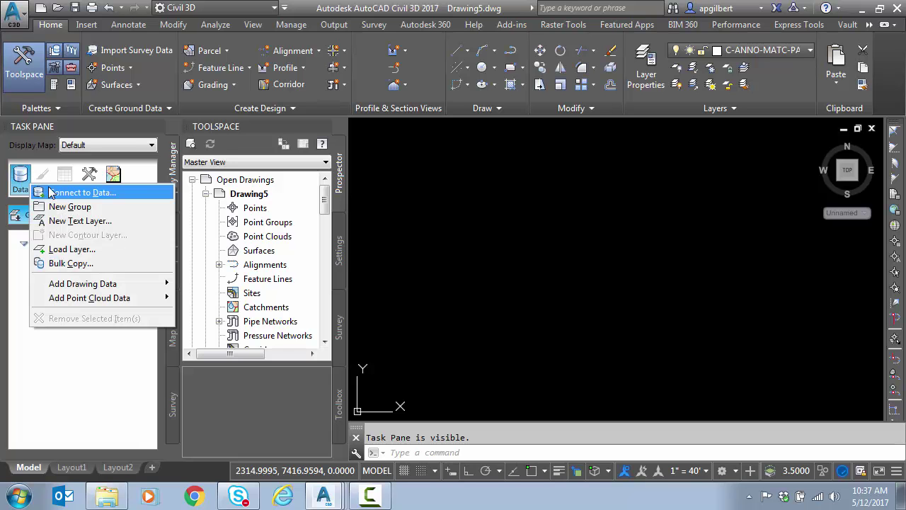
{"action": "left_click", "coordinate": [58, 194]}
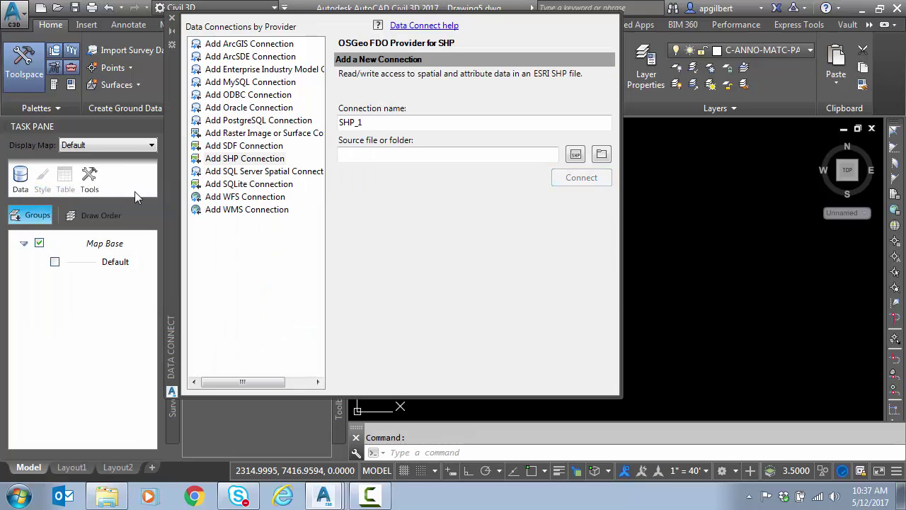
{"action": "left_click", "coordinate": [575, 153]}
{"action": "scroll", "coordinate": [409, 284], "scroll_direction": "down", "scroll_amount": 5}
{"action": "left_click", "coordinate": [580, 253]}
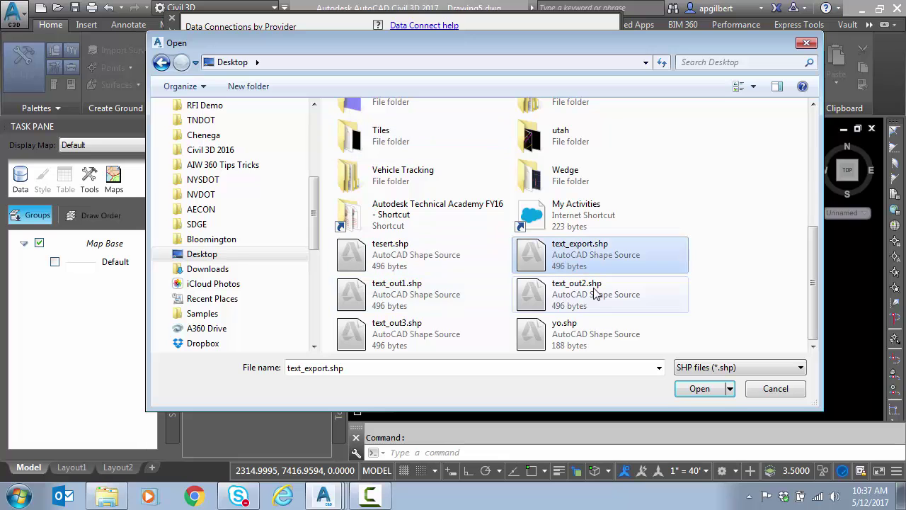
{"action": "left_click", "coordinate": [449, 326]}
{"action": "left_click", "coordinate": [700, 389]}
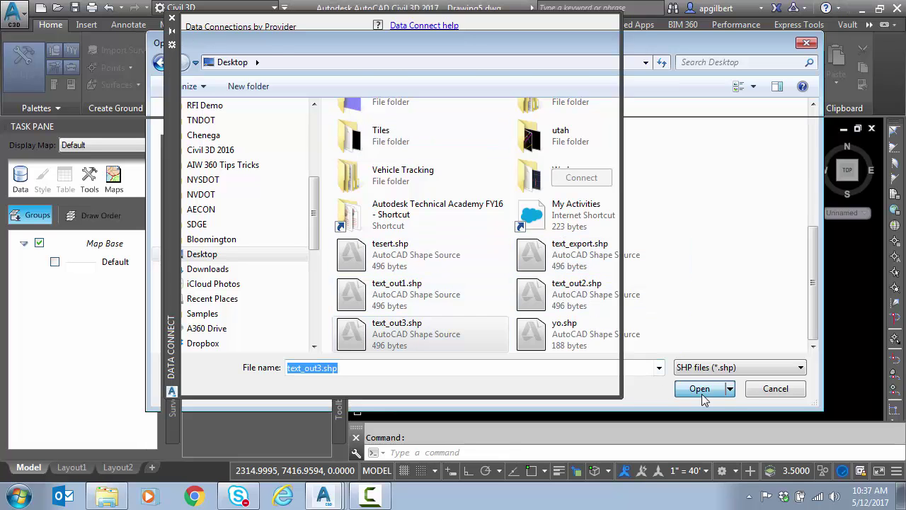
{"action": "left_click", "coordinate": [577, 178]}
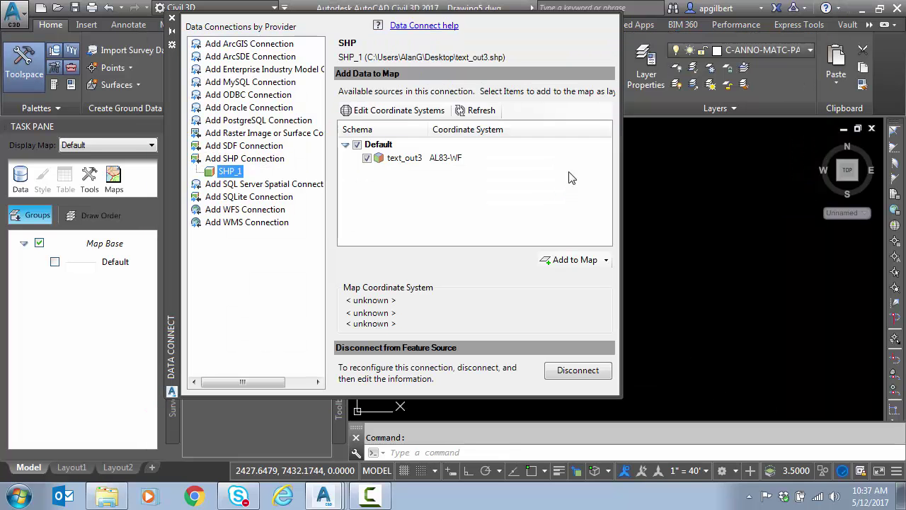
{"action": "left_click", "coordinate": [572, 261]}
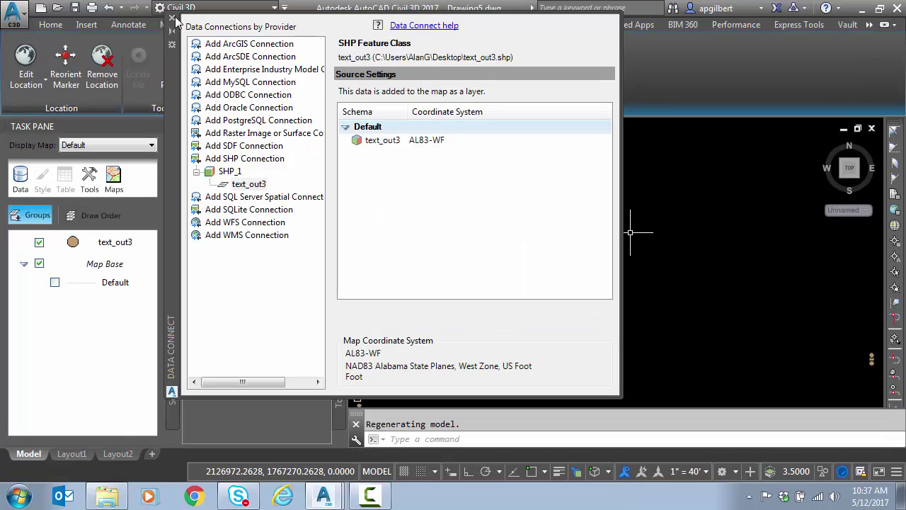
- Close Data Connect, zoom to the three imported points and select them
{"action": "left_click", "coordinate": [172, 18]}
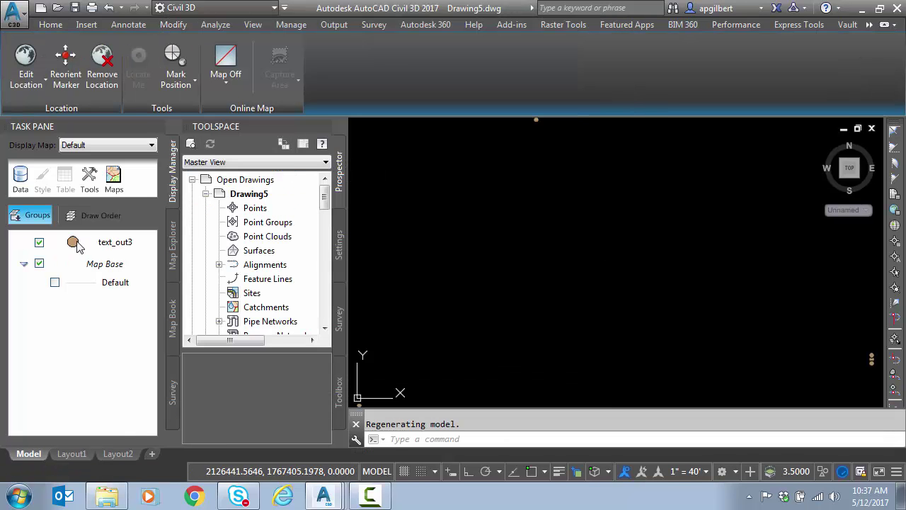
{"action": "scroll", "coordinate": [871, 375], "scroll_direction": "up", "scroll_amount": 5}
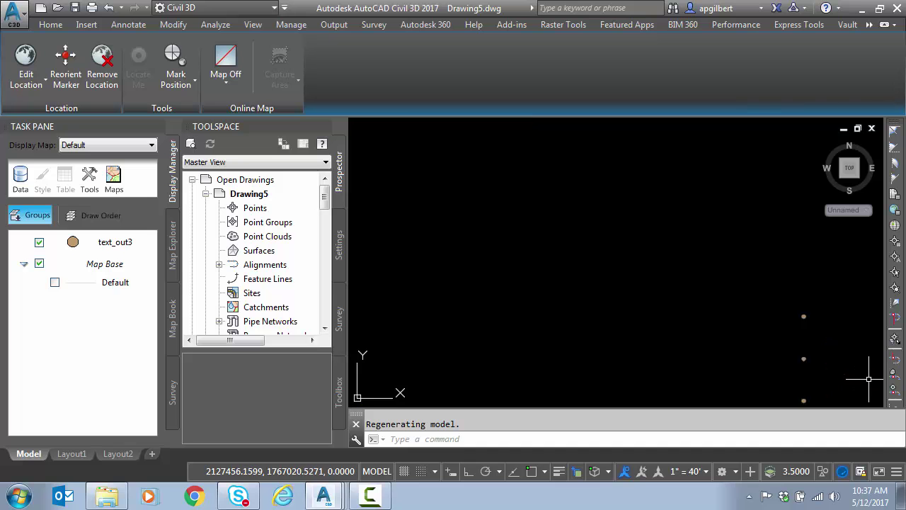
{"action": "middle_click_drag", "start_coordinate": [869, 379], "coordinate": [646, 276]}
{"action": "scroll", "coordinate": [571, 219], "scroll_direction": "up", "scroll_amount": 3}
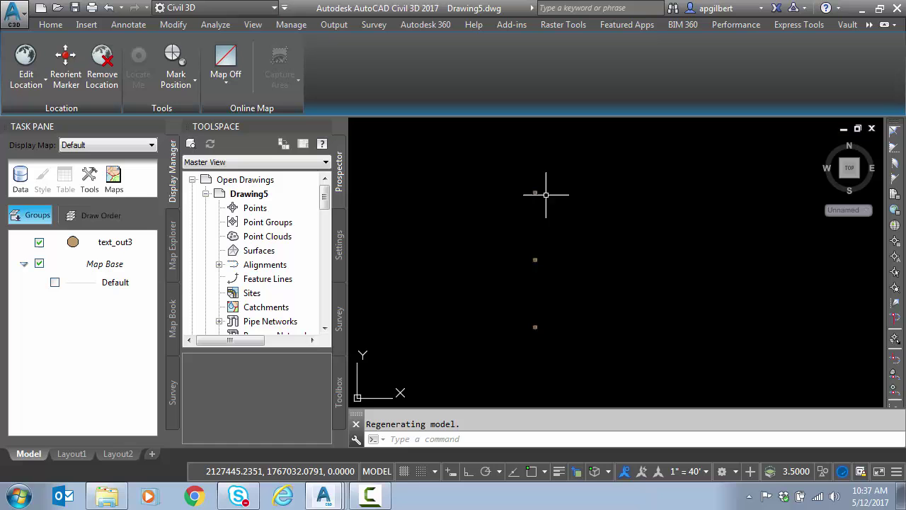
{"action": "left_click", "coordinate": [536, 193]}
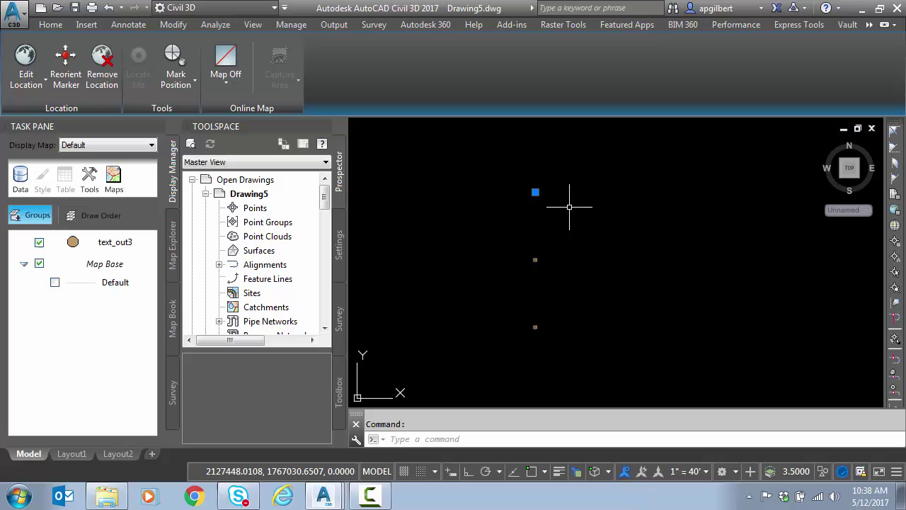
{"action": "key", "text": "Escape"}
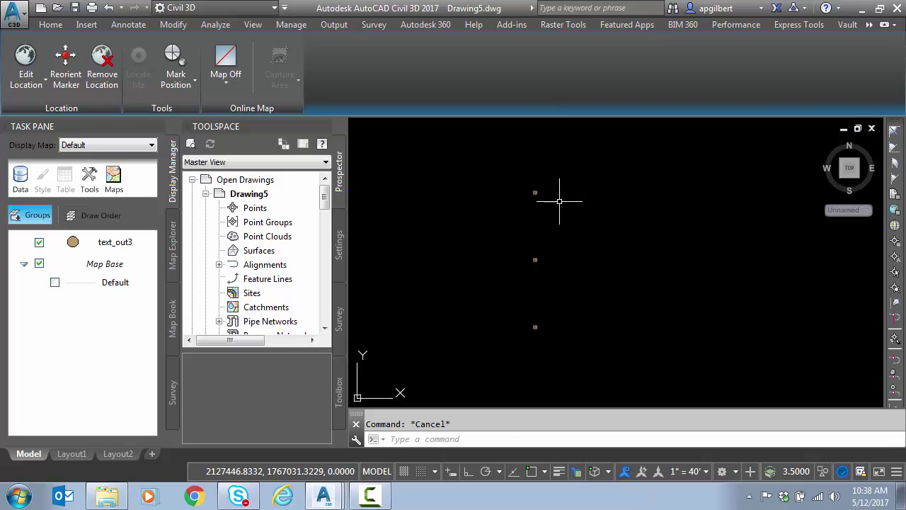
{"action": "left_click", "coordinate": [515, 198]}
{"action": "right_click", "coordinate": [614, 227]}
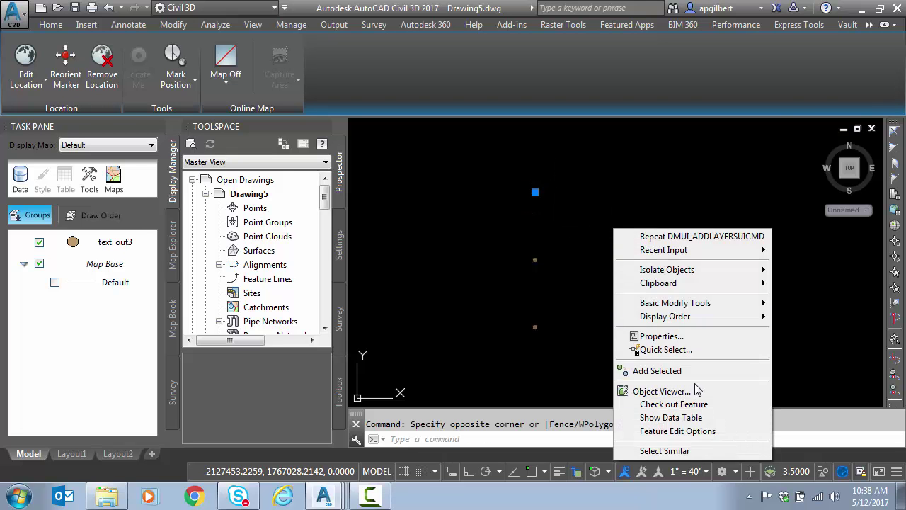
{"action": "left_click", "coordinate": [700, 419]}
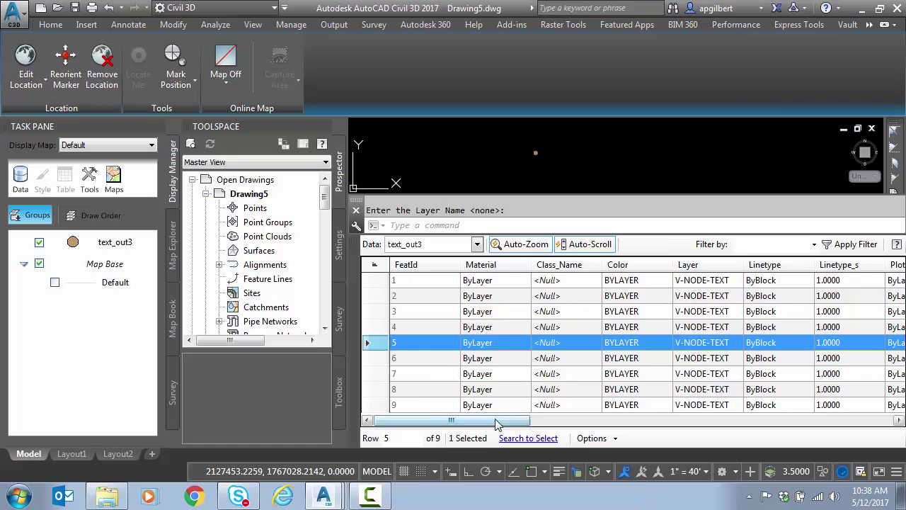
{"action": "left_click_drag", "start_coordinate": [501, 420], "coordinate": [723, 423]}
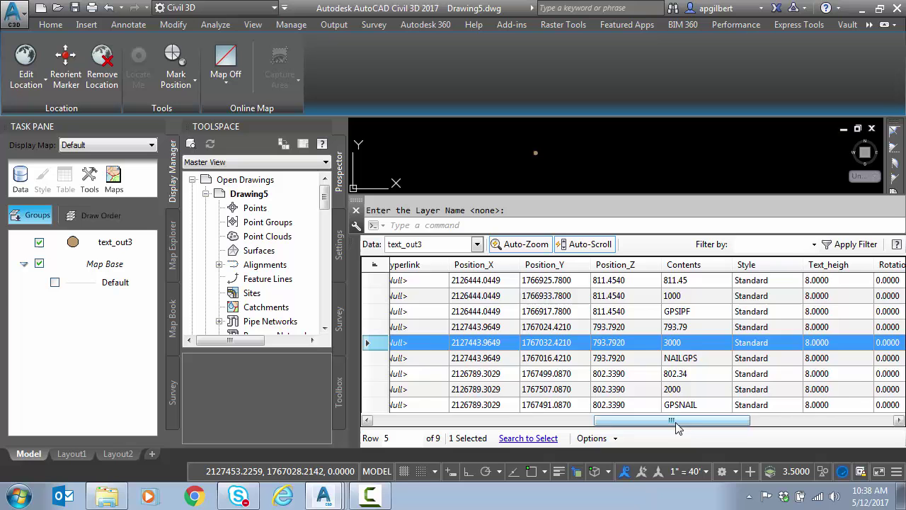
{"action": "left_click_drag", "start_coordinate": [675, 420], "coordinate": [453, 425]}
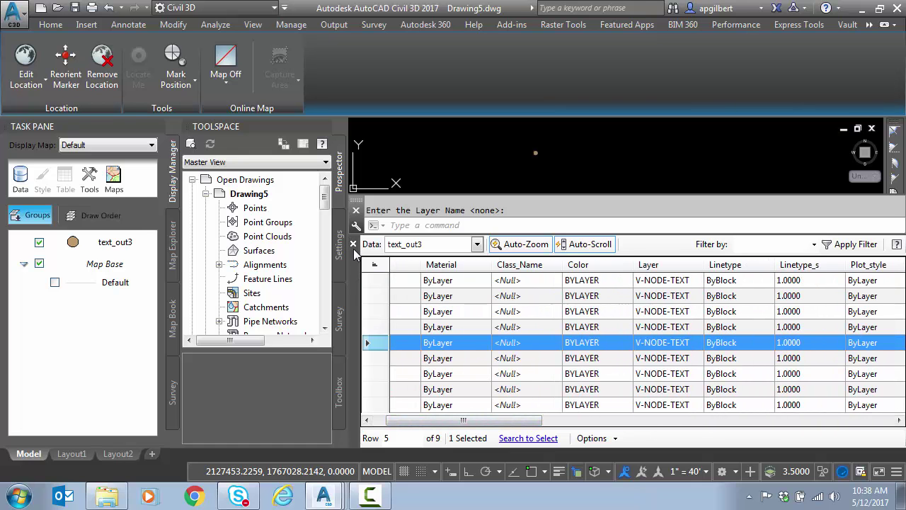
{"action": "left_click", "coordinate": [354, 245]}
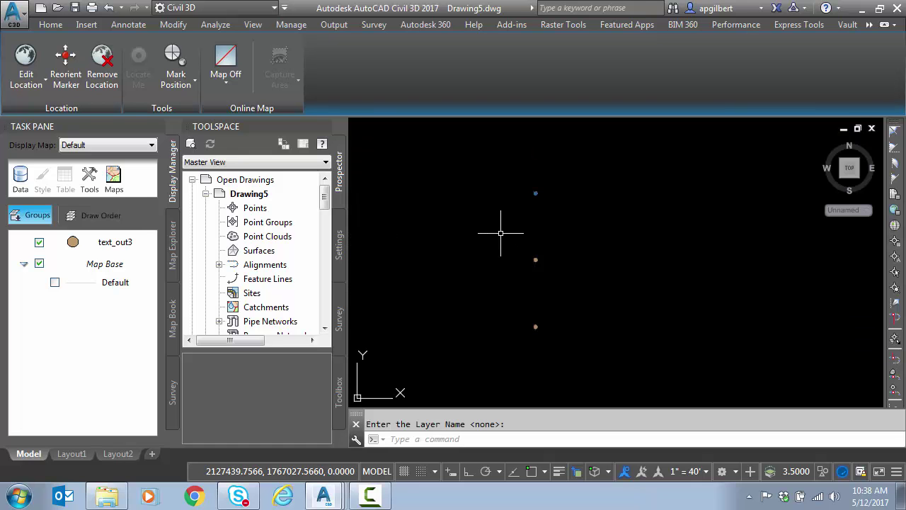
- Edit the text_out3 layer style and add an MTEXT symbol to the default rule's point style
{"action": "right_click", "coordinate": [101, 243]}
{"action": "left_click", "coordinate": [142, 139]}
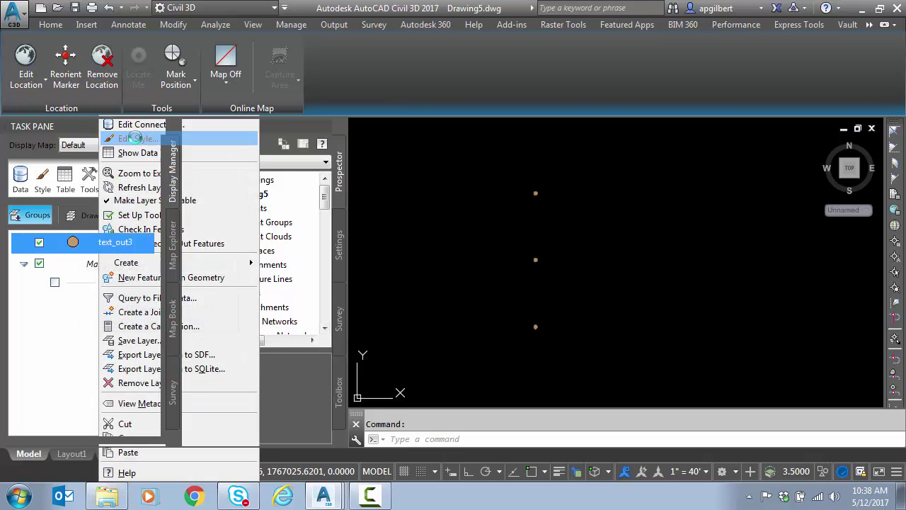
{"action": "left_click", "coordinate": [334, 225]}
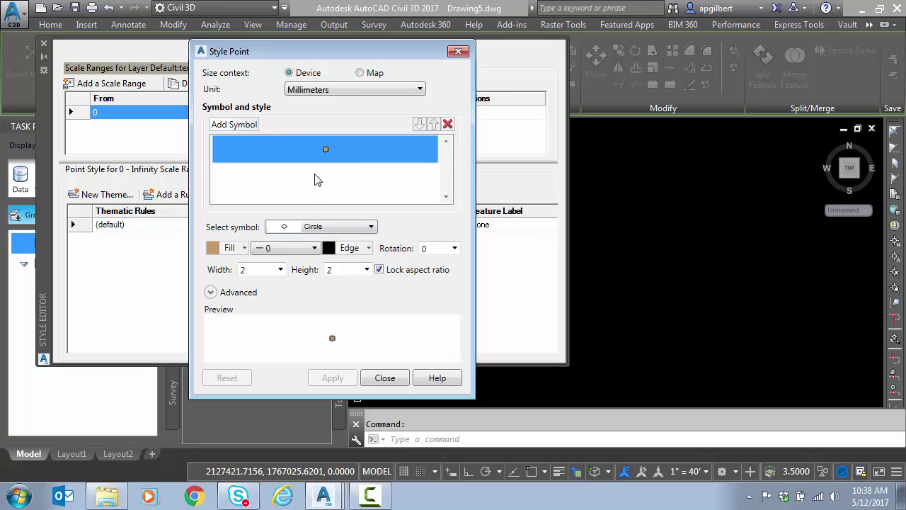
{"action": "left_click", "coordinate": [233, 126]}
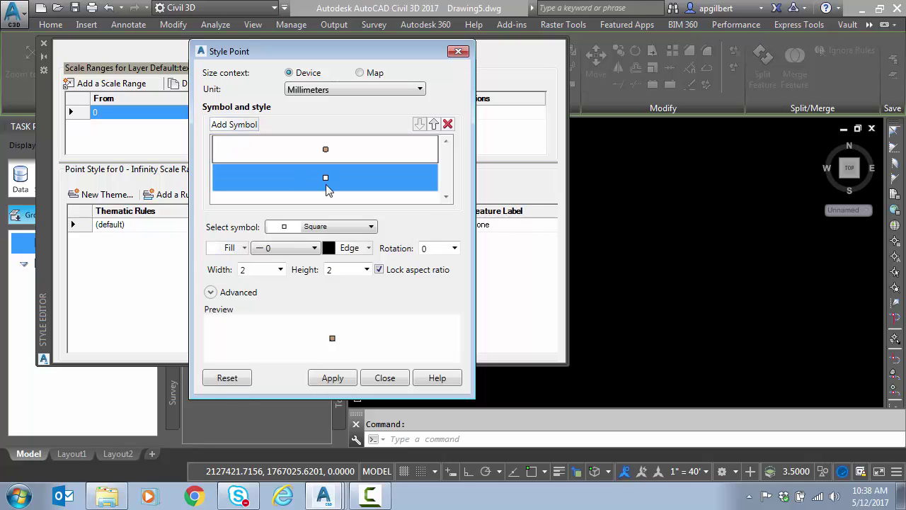
{"action": "left_click", "coordinate": [354, 227]}
{"action": "left_click", "coordinate": [341, 382]}
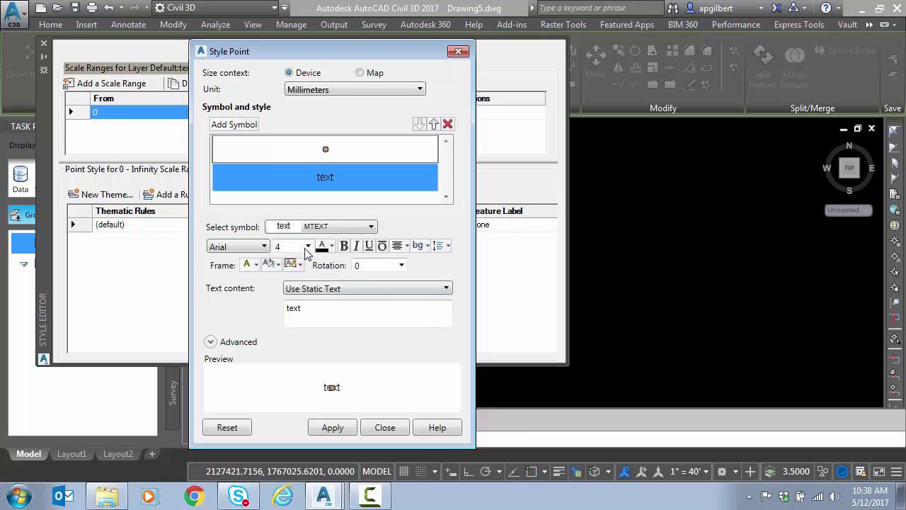
- Make the MTEXT label cyan with Left and Top alignment, and apply it
{"action": "left_click", "coordinate": [330, 246]}
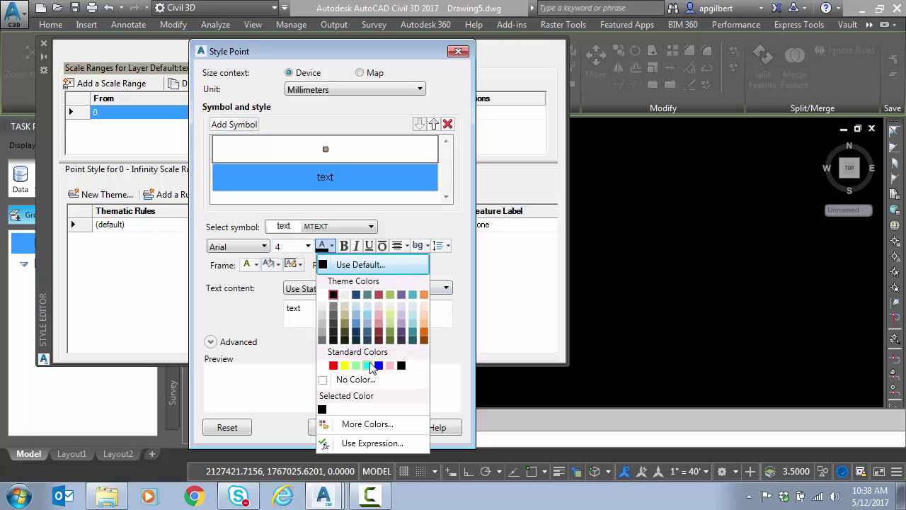
{"action": "left_click", "coordinate": [369, 365]}
{"action": "left_click", "coordinate": [401, 246]}
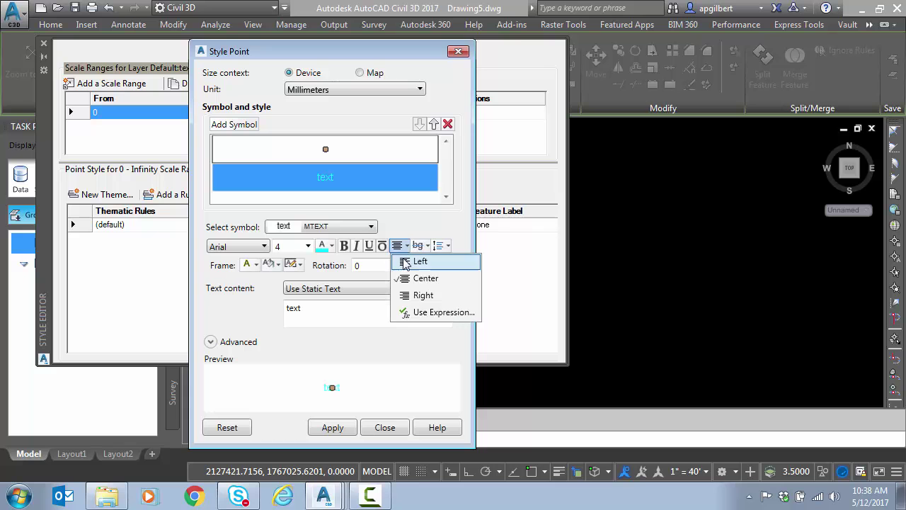
{"action": "left_click", "coordinate": [418, 261]}
{"action": "left_click", "coordinate": [421, 246]}
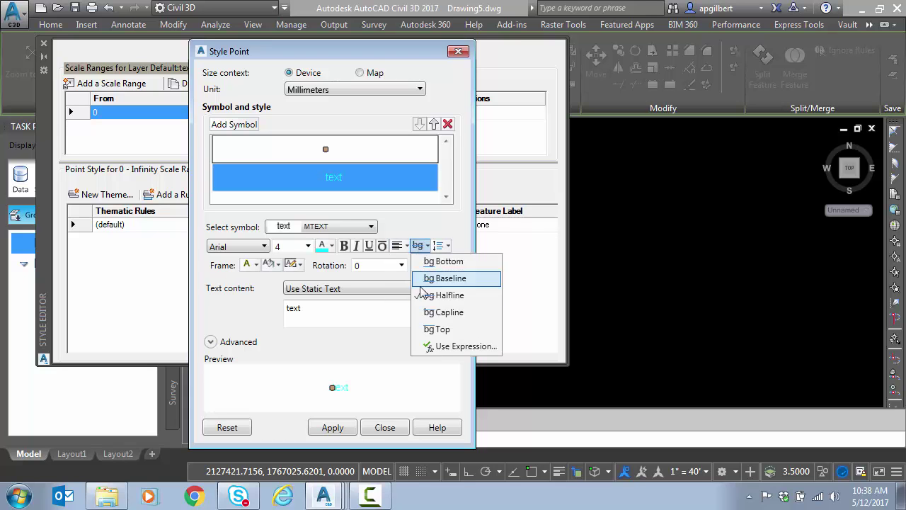
{"action": "left_click", "coordinate": [451, 330]}
{"action": "left_click", "coordinate": [211, 343]}
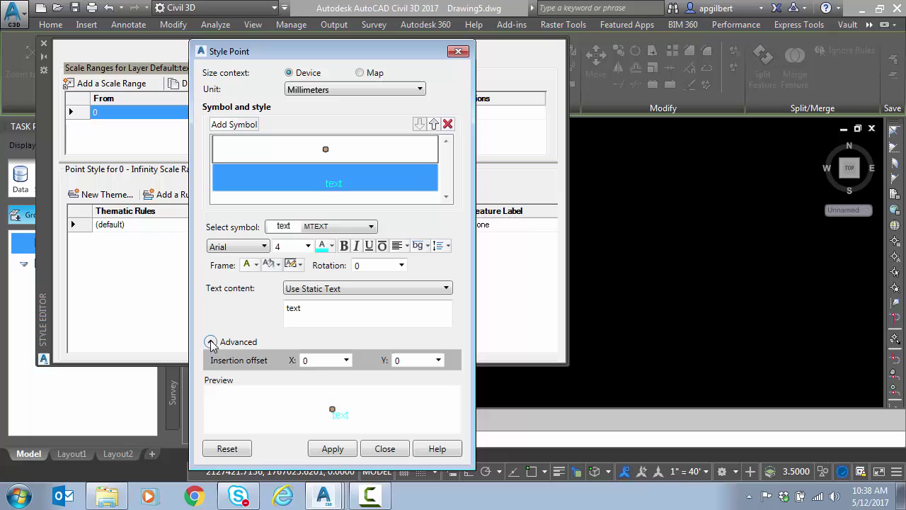
{"action": "left_click", "coordinate": [211, 342]}
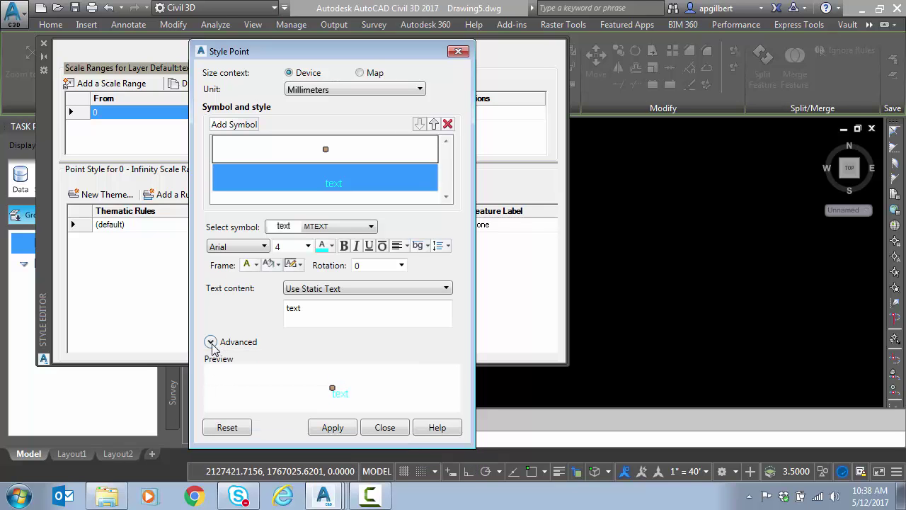
{"action": "left_click", "coordinate": [337, 426]}
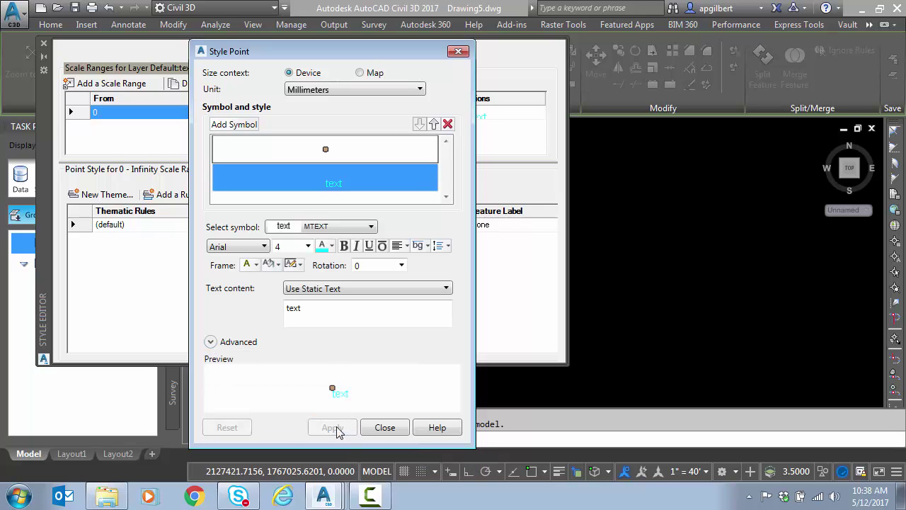
{"action": "left_click", "coordinate": [385, 427]}
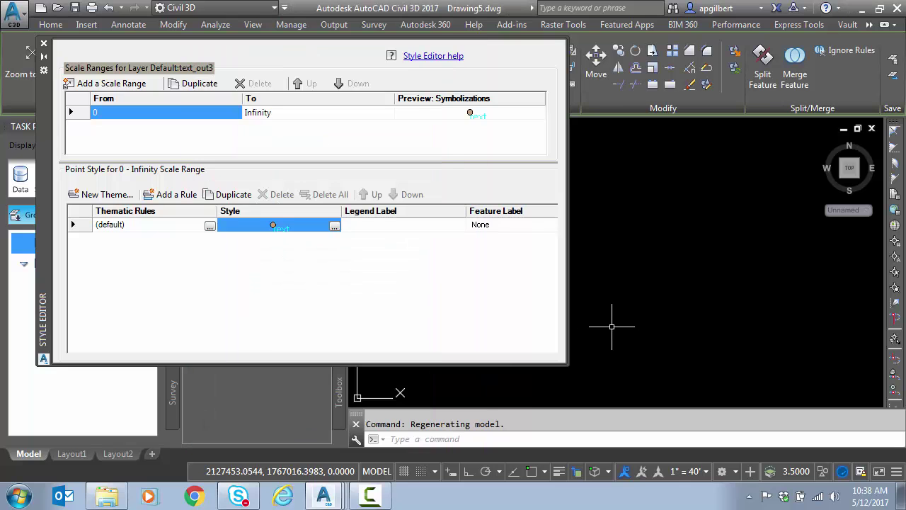
{"action": "middle_click", "coordinate": [712, 273]}
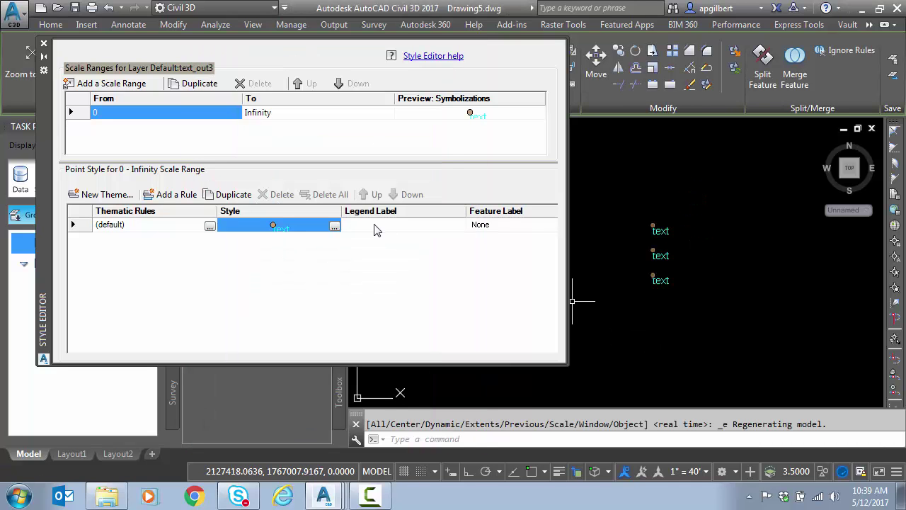
{"action": "left_click", "coordinate": [334, 227]}
- Set the MTEXT symbol's text content to the Contents field and apply it
{"action": "left_click", "coordinate": [342, 183]}
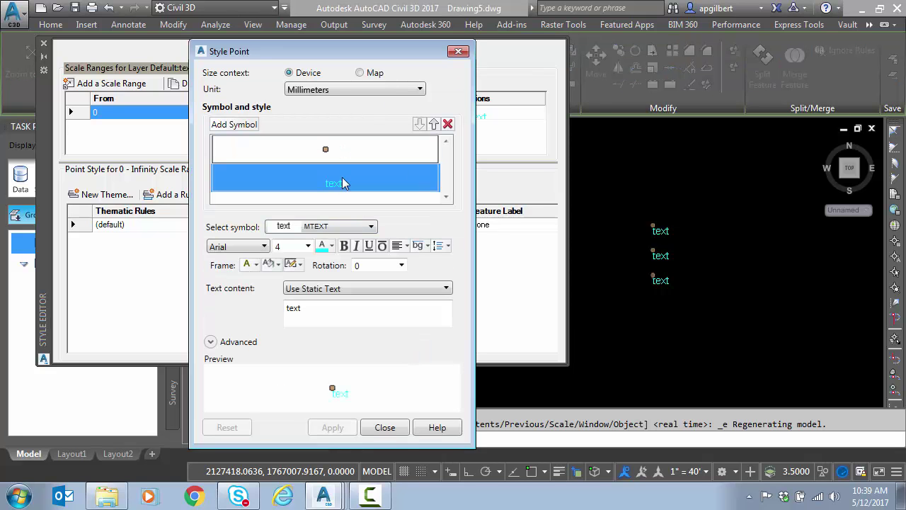
{"action": "double_click", "coordinate": [324, 308]}
{"action": "left_click", "coordinate": [391, 289]}
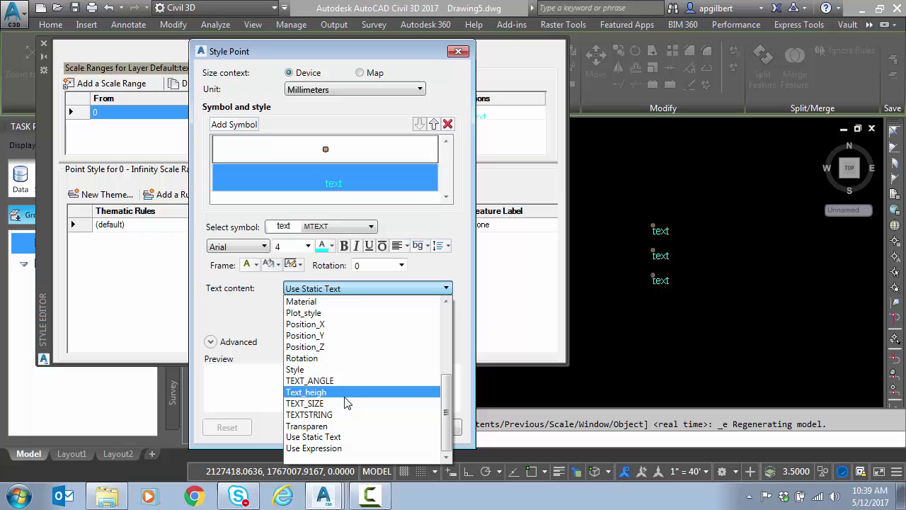
{"action": "scroll", "coordinate": [327, 418], "scroll_direction": "up", "scroll_amount": 4}
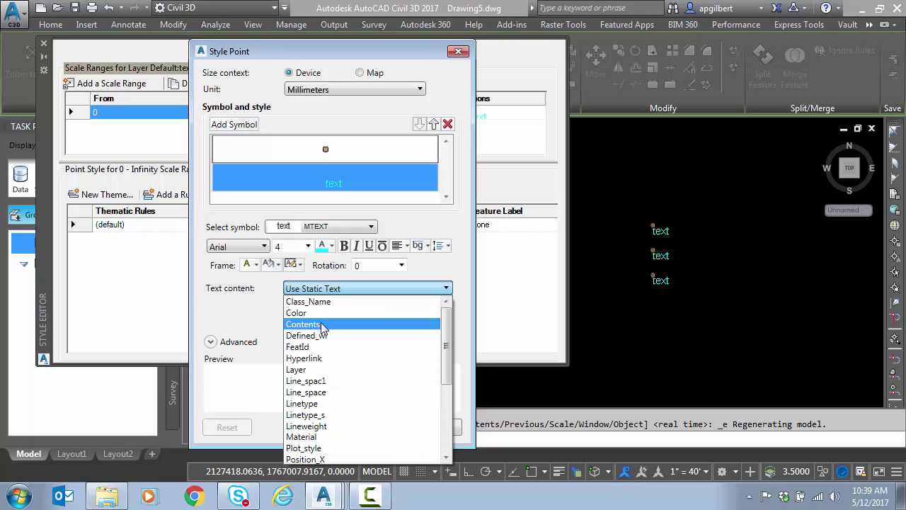
{"action": "left_click", "coordinate": [324, 324]}
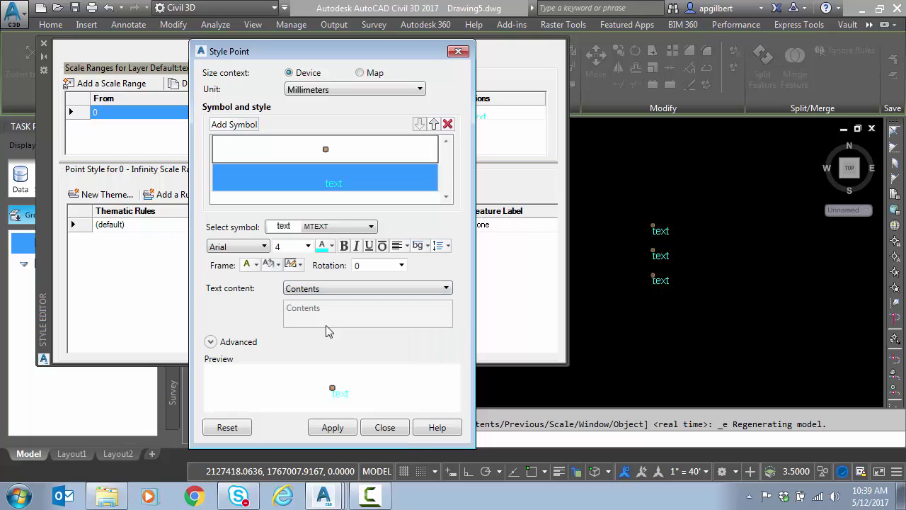
{"action": "left_click", "coordinate": [339, 428]}
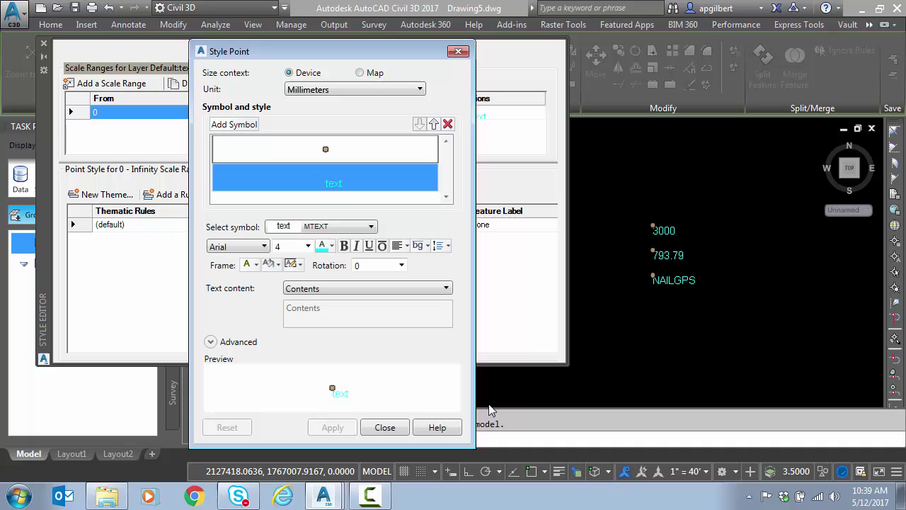
- Delete the Circle node symbol, apply the change, and close the point style and Style Editor
{"action": "left_click", "coordinate": [339, 150]}
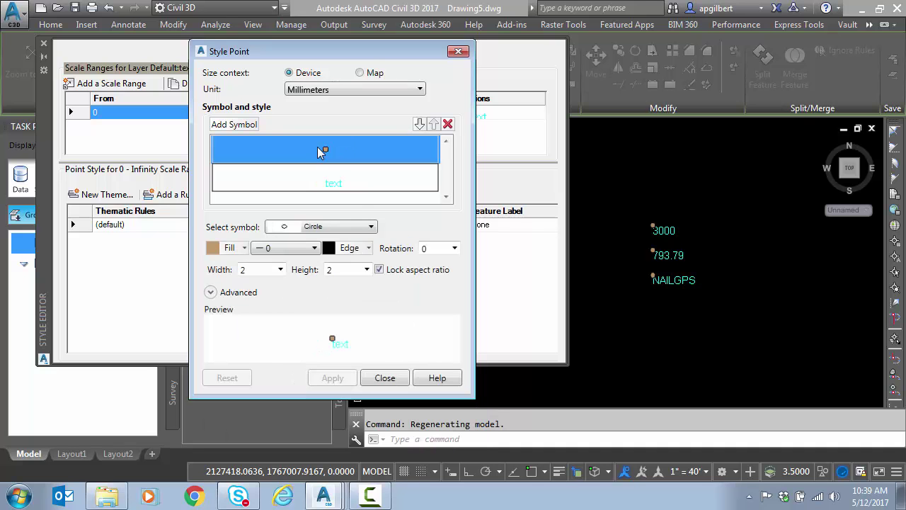
{"action": "left_click", "coordinate": [449, 125]}
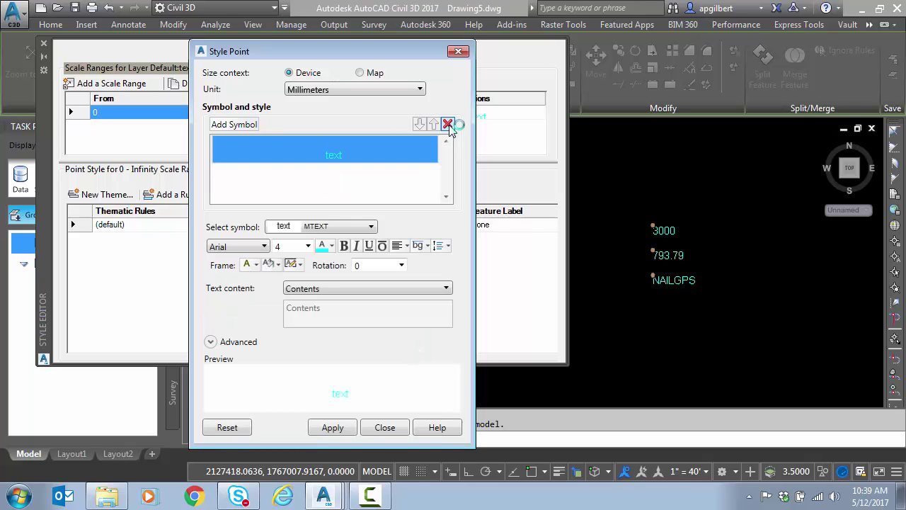
{"action": "left_click", "coordinate": [333, 428]}
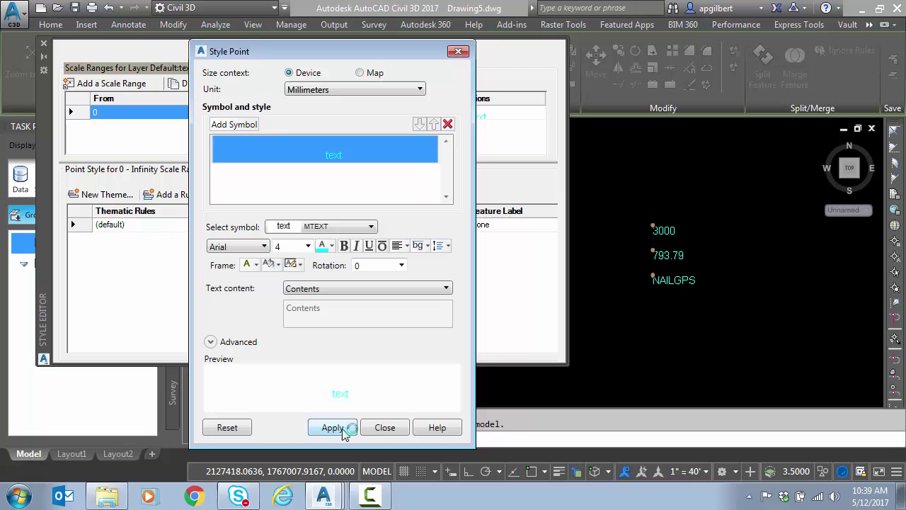
{"action": "left_click", "coordinate": [385, 427]}
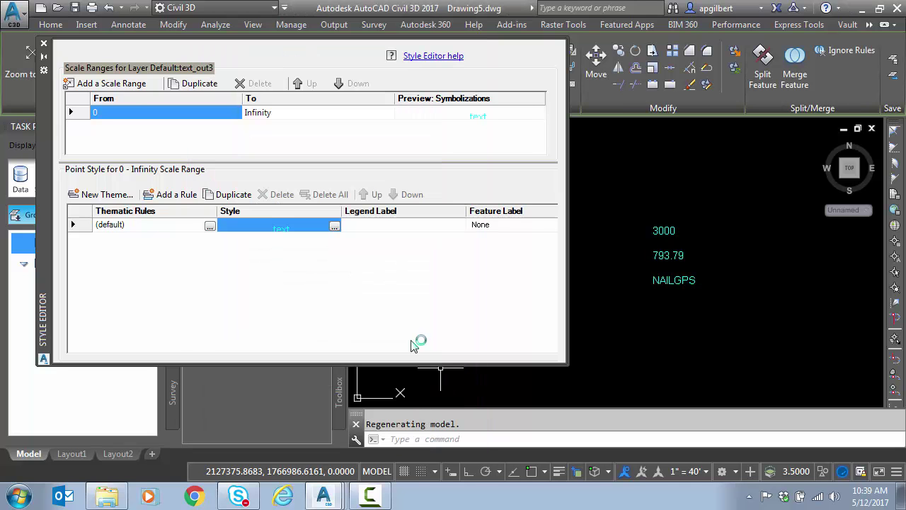
{"action": "left_click", "coordinate": [43, 44]}
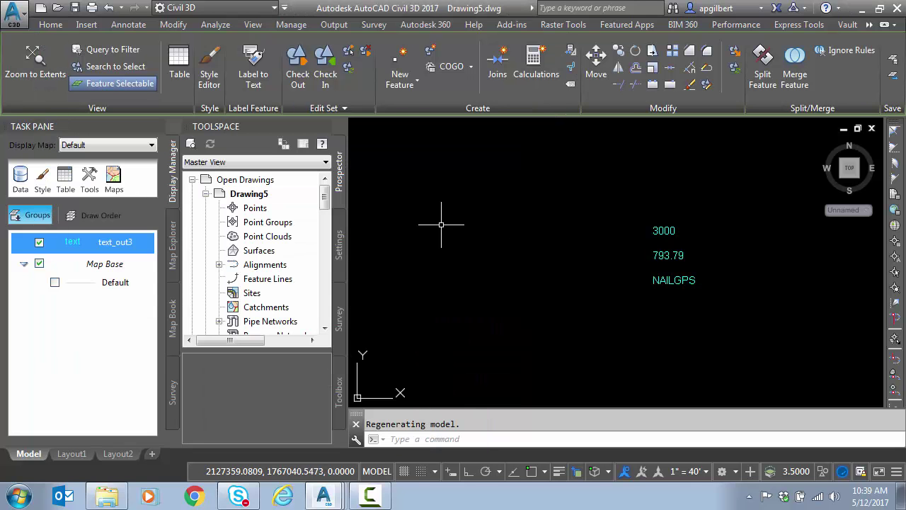